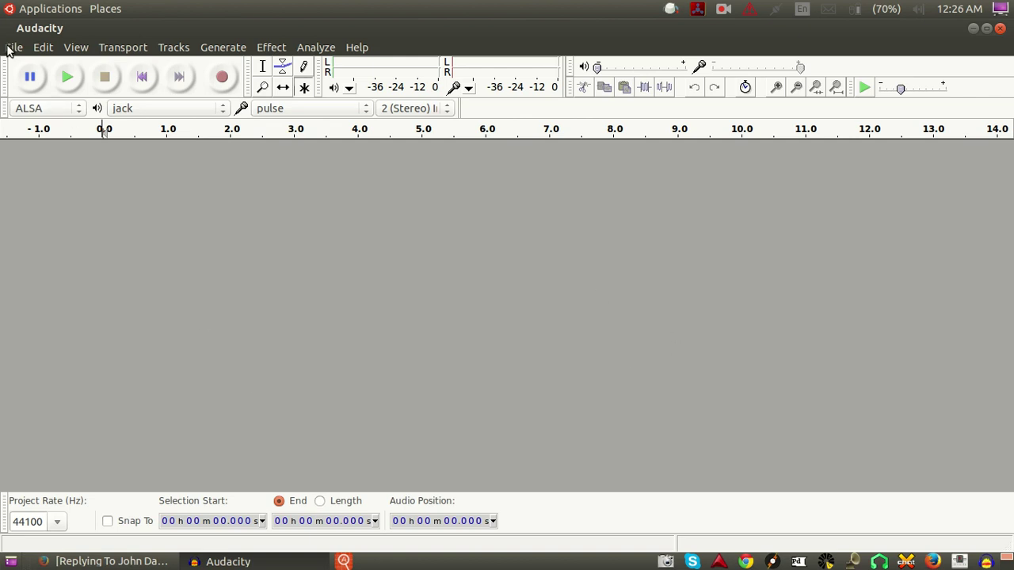
Step: Open the Timer Record dialog from the Transport menu
left_click(116, 50)
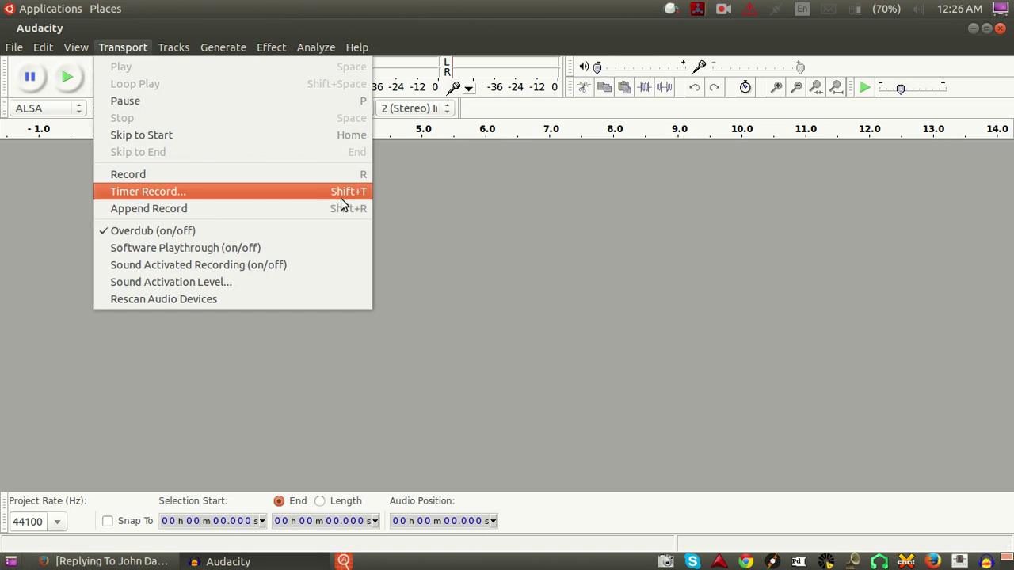
left_click(174, 191)
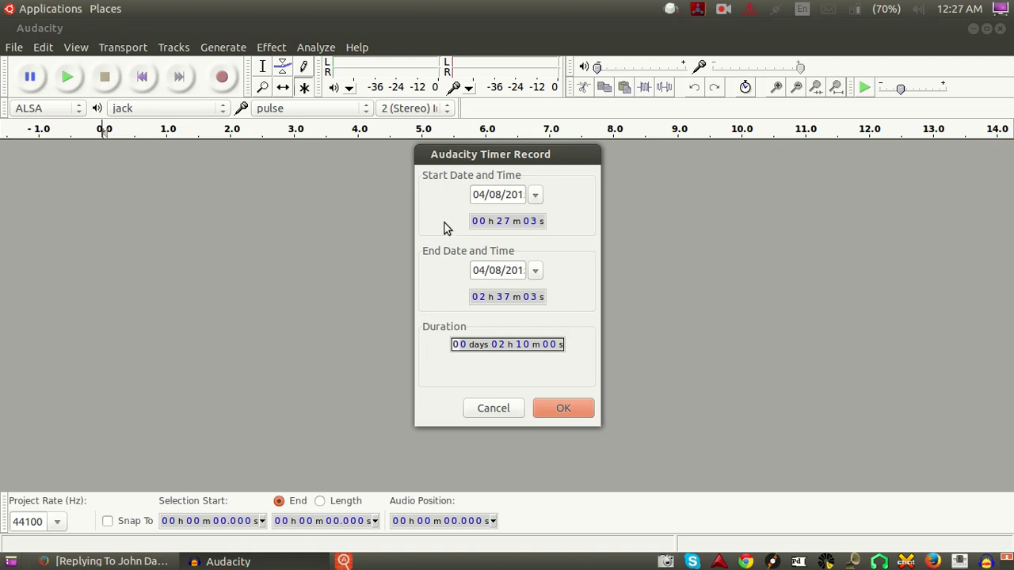
left_click(536, 195)
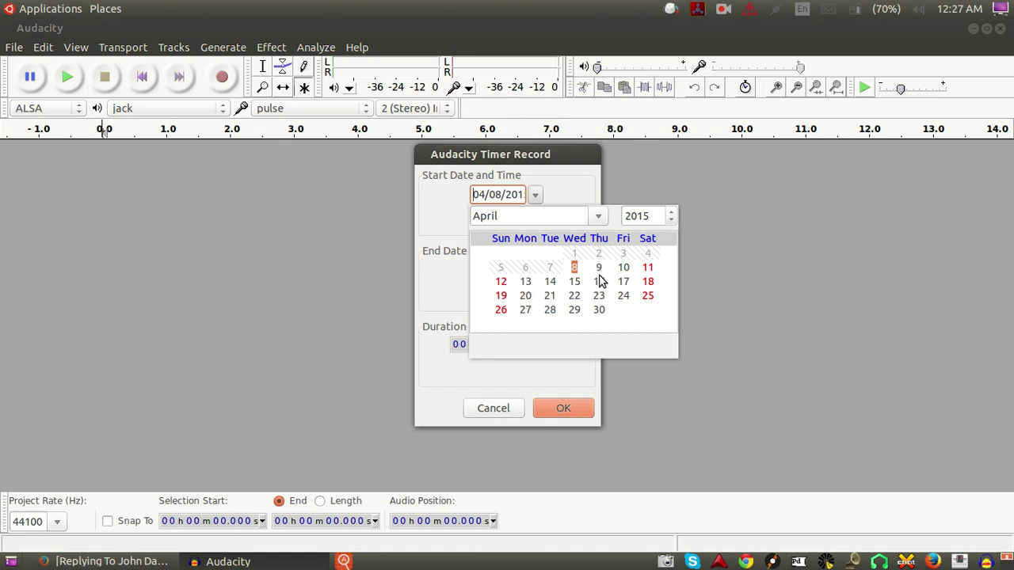
left_click(431, 211)
left_click(535, 271)
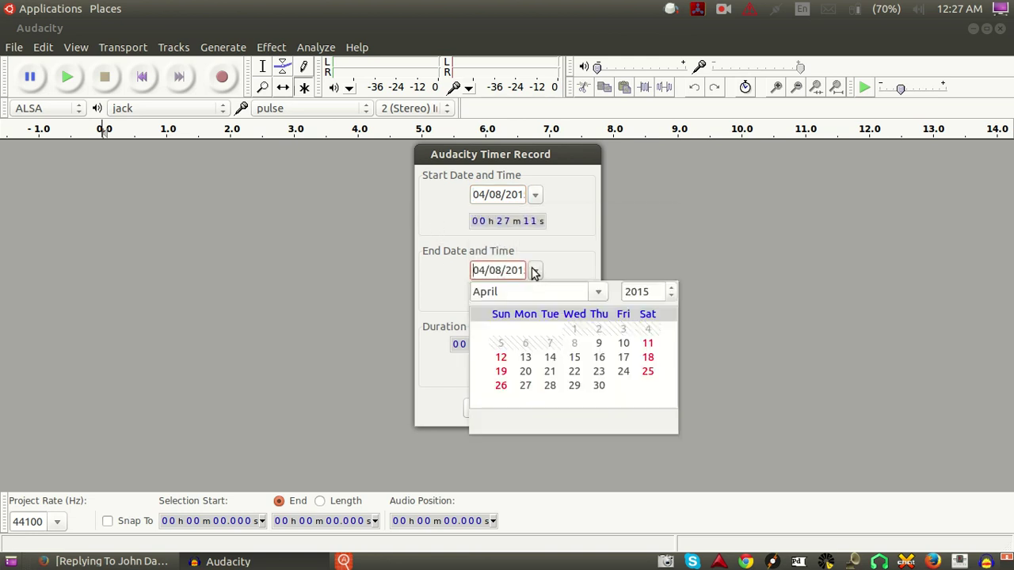
left_click(534, 271)
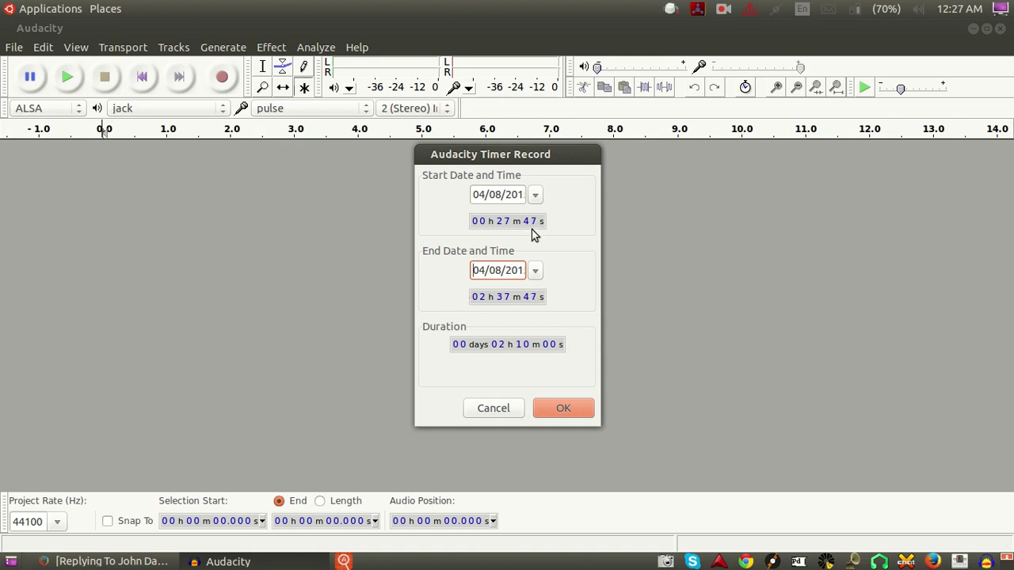
Step: Change the start hour to 08 so the timer runs 08:27:51 to 10:37:51
left_click(481, 227)
type("6")
type("8")
left_click(487, 301)
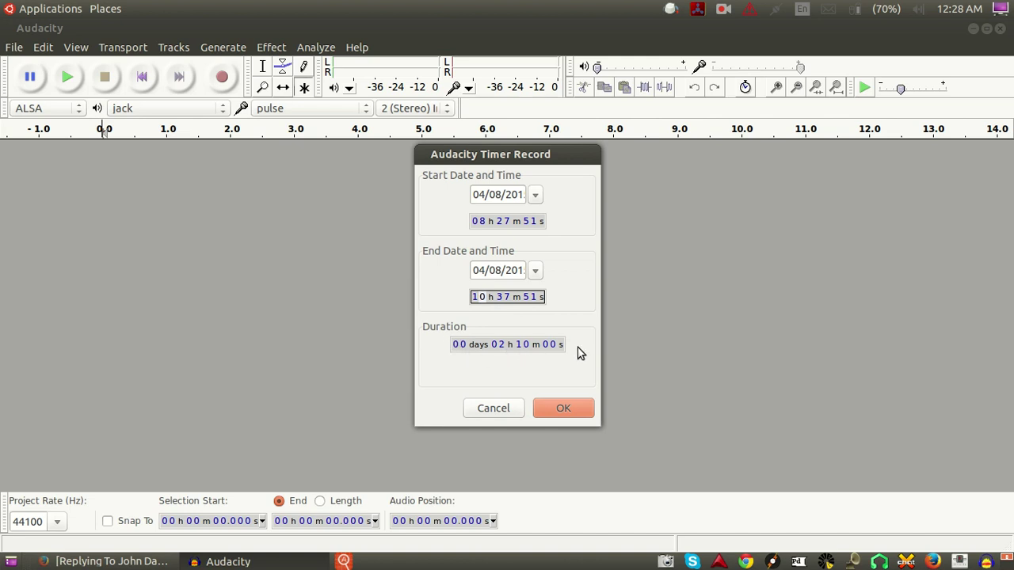
left_click(462, 348)
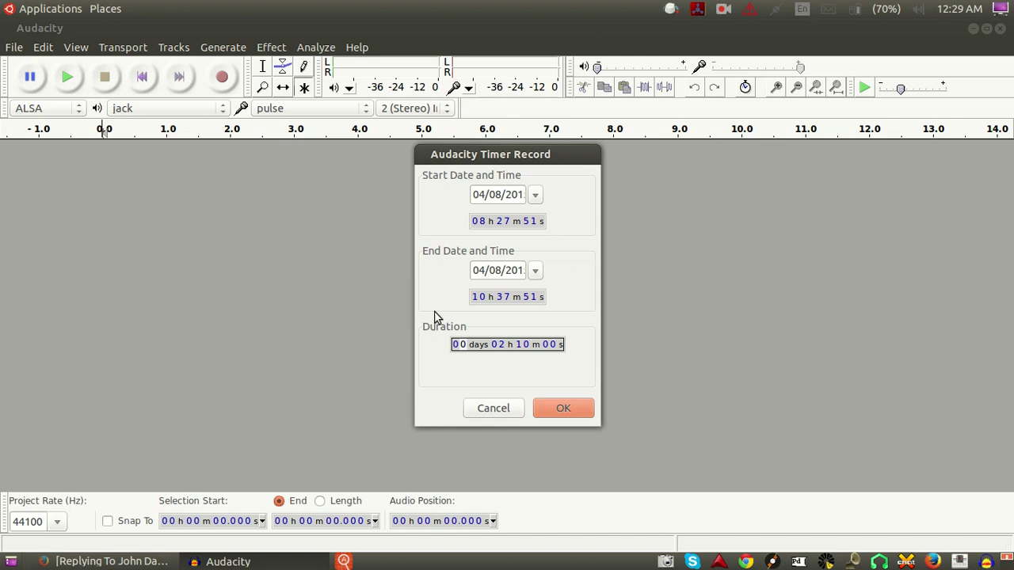
Step: Confirm the 8:27 AM timer schedule, then cancel the waiting countdown
left_click(564, 409)
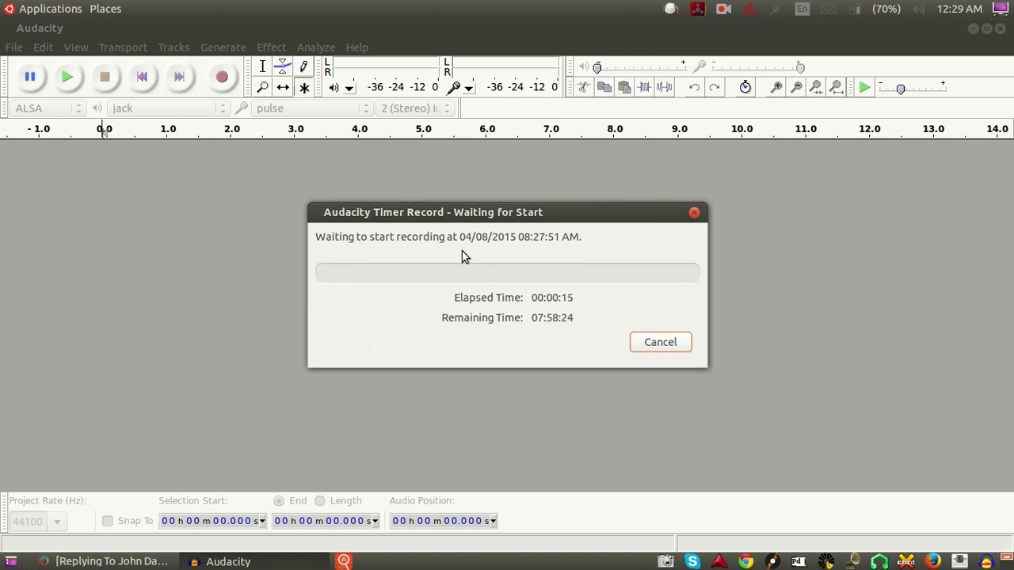
left_click(663, 342)
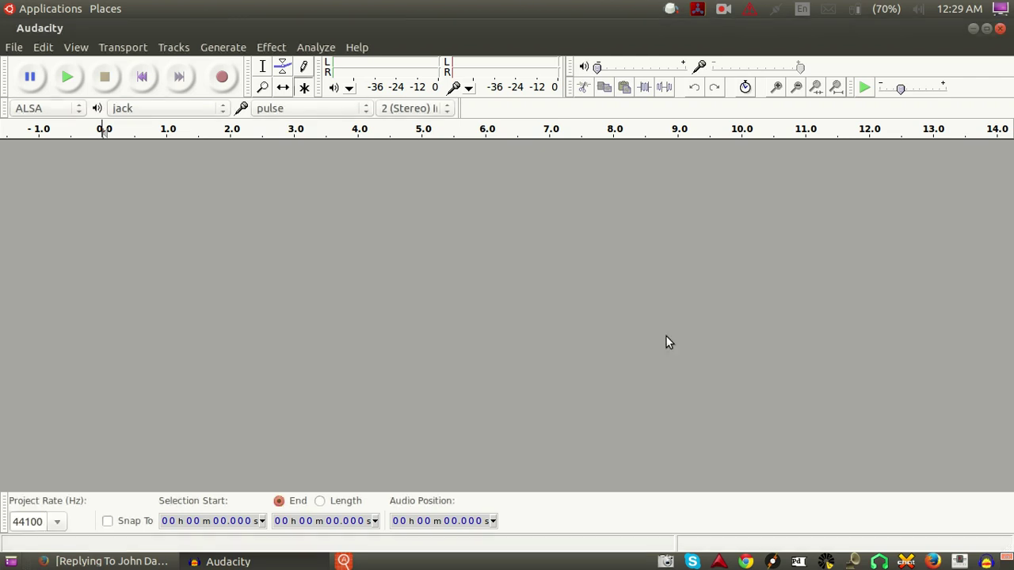
Step: Reopen Timer Record, set the end time to 00:34:59 for a 5-minute duration, and start it
left_click(141, 49)
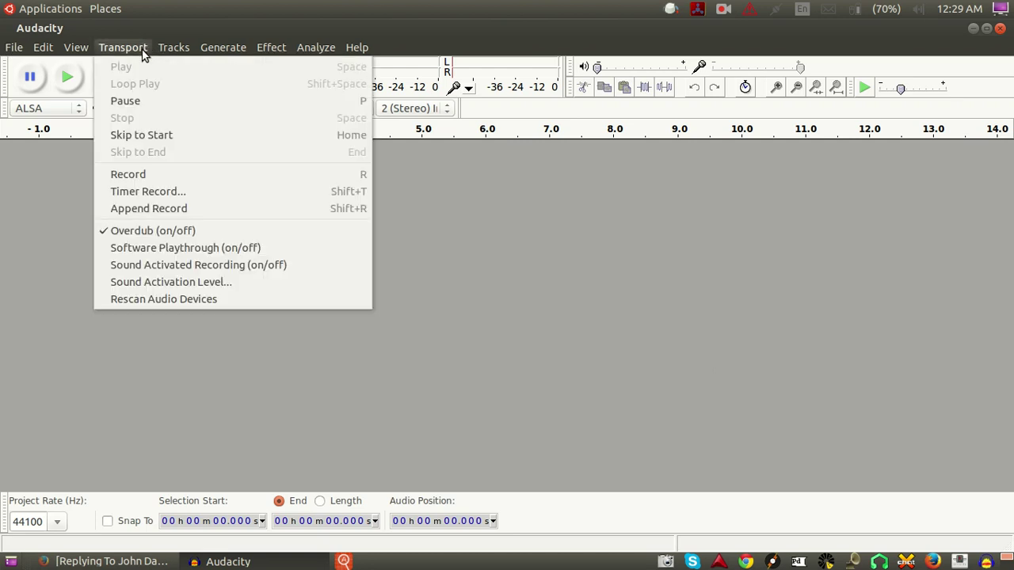
left_click(170, 193)
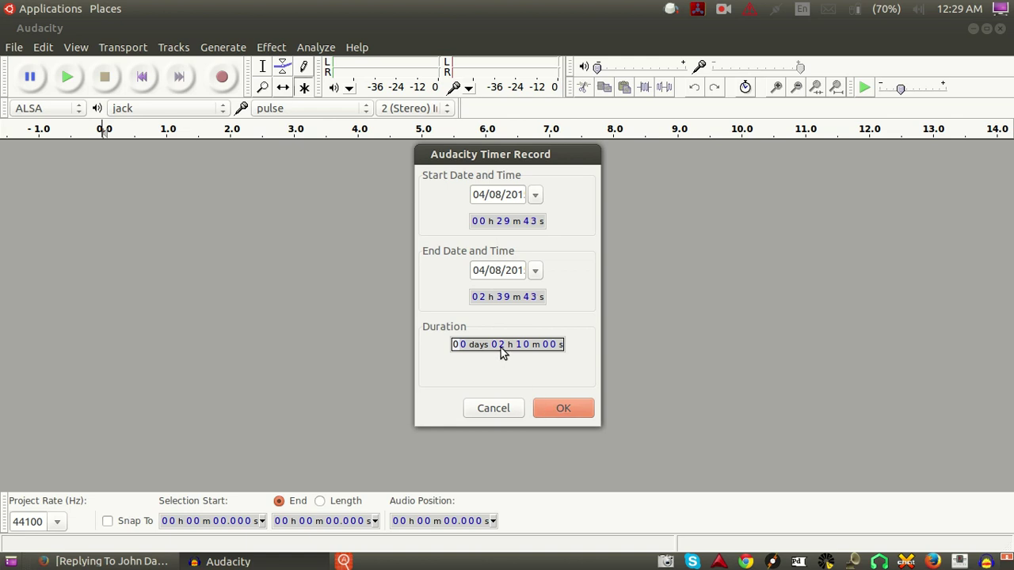
left_click(480, 302)
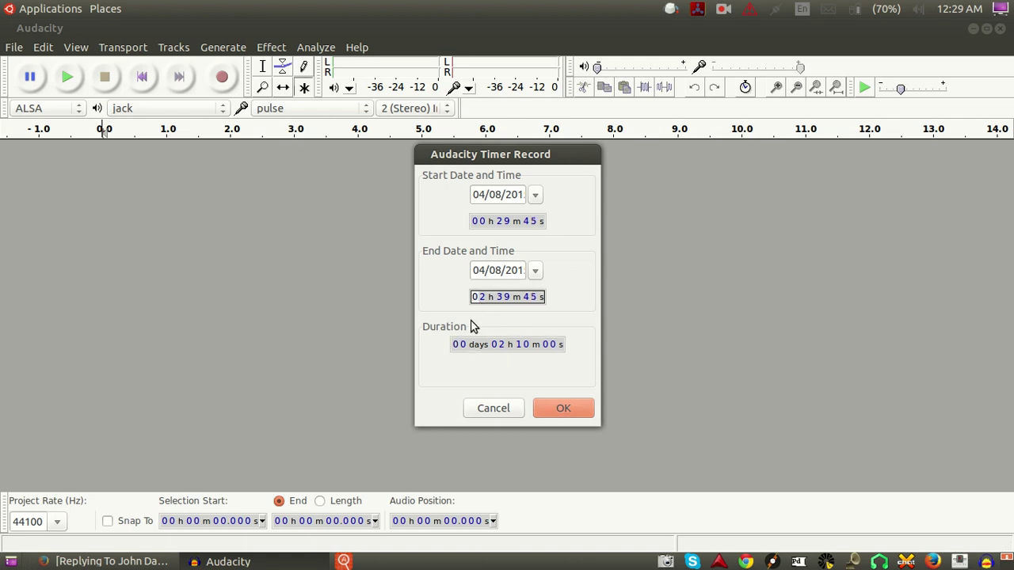
key("Down")
left_click(505, 296)
key("Down")
key("Up")
key("Down")
key("Down")
left_click(558, 406)
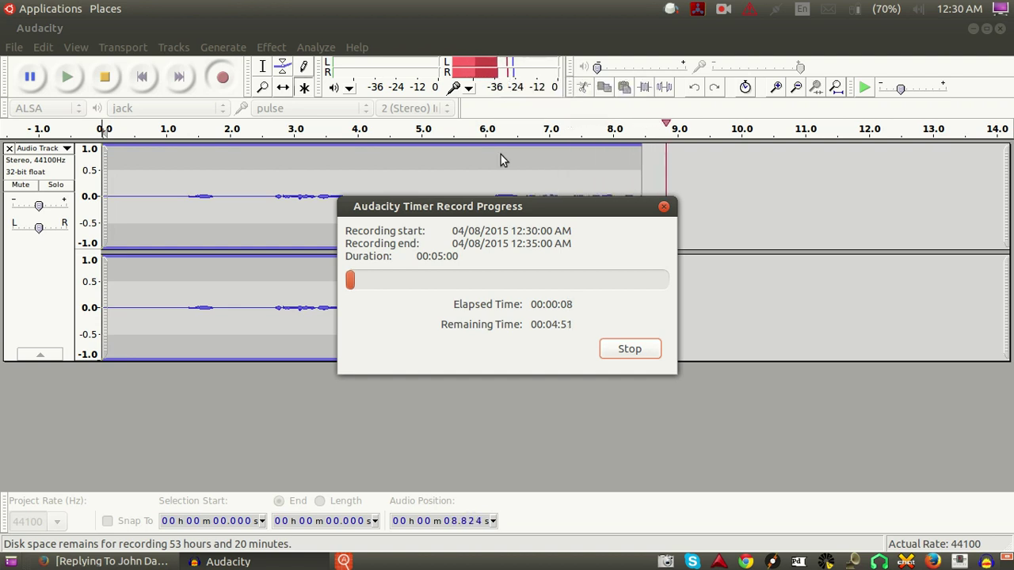
Step: Move the progress box off the waveform and stop the recording after about one minute
left_click_drag(544, 212, 235, 378)
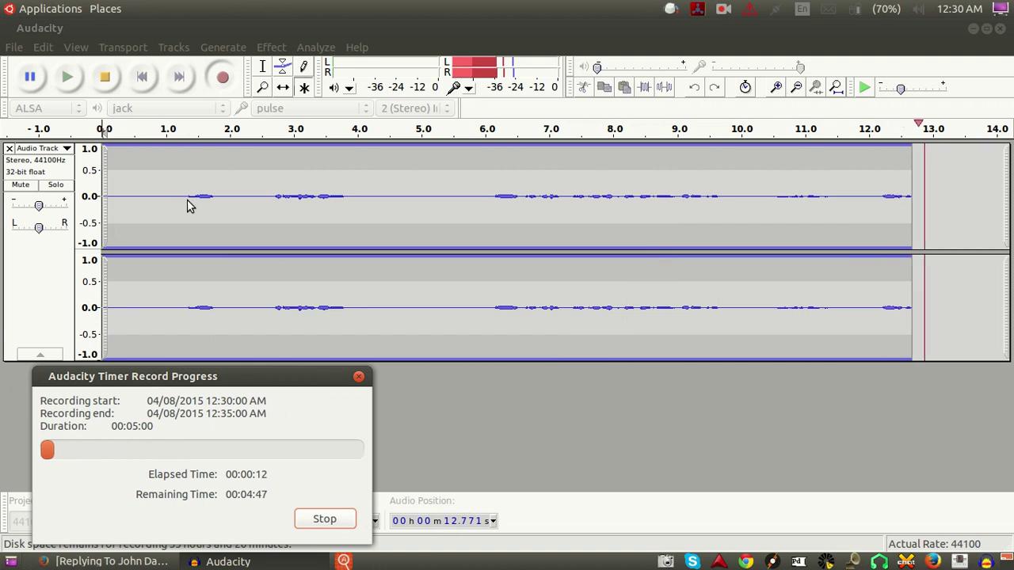
scroll(383, 201, "right", 3)
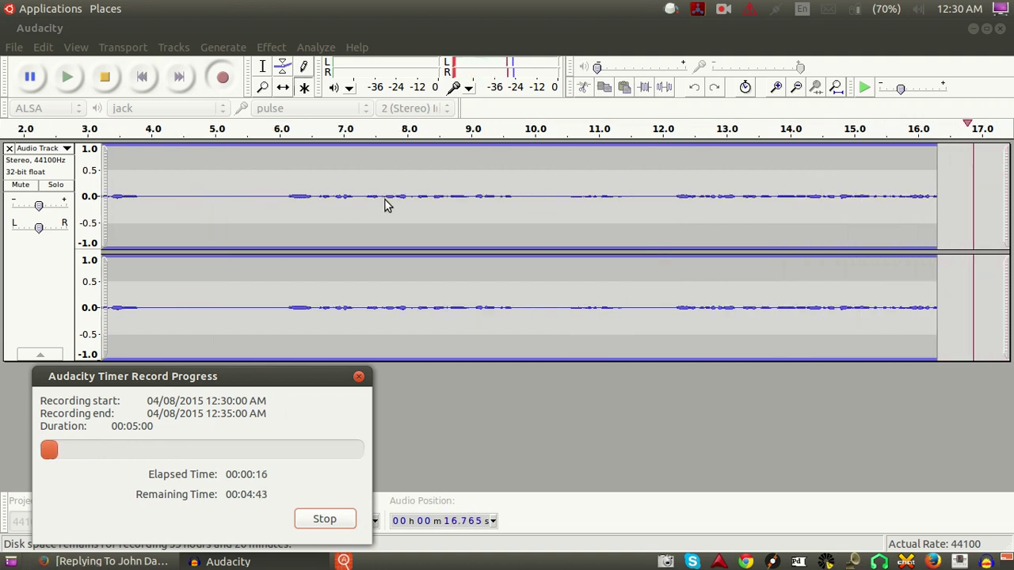
scroll(384, 213, "right", 3)
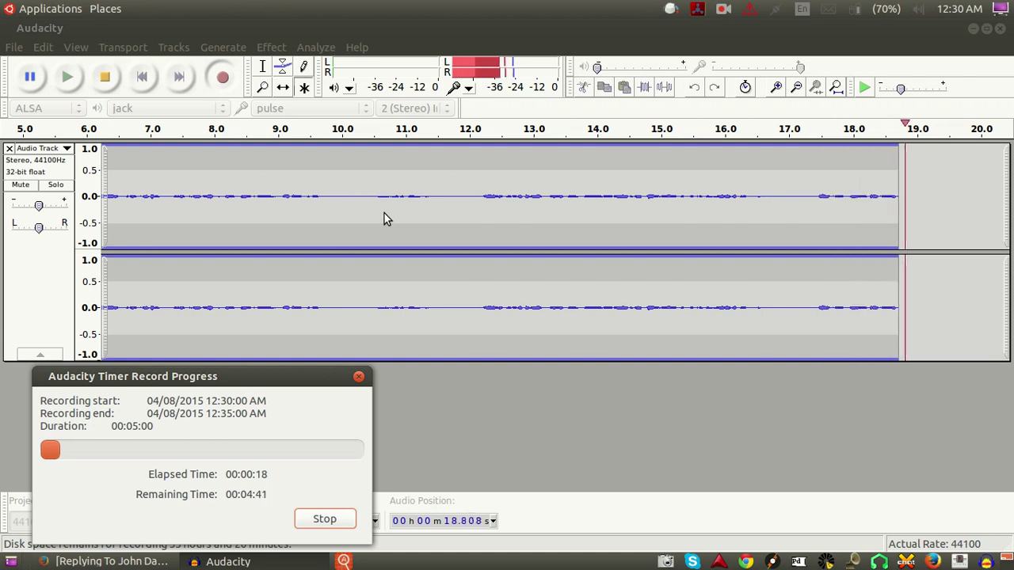
scroll(384, 220, "right", 3)
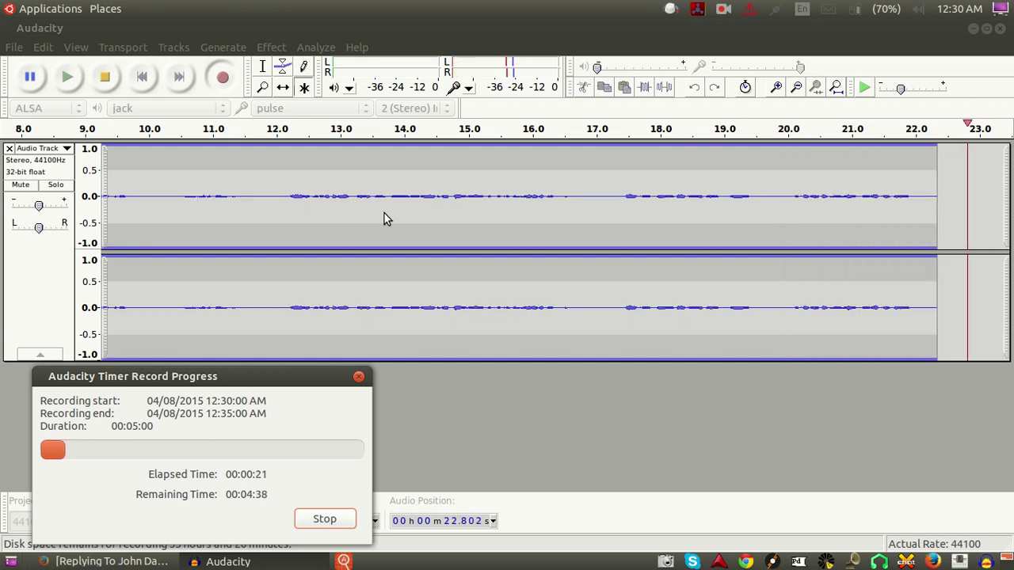
scroll(385, 219, "right", 3)
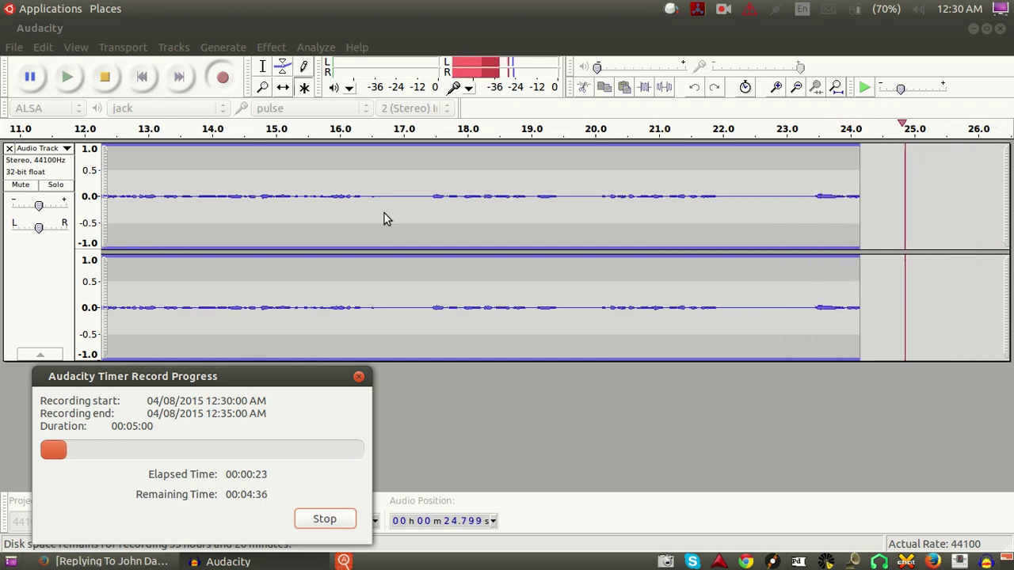
scroll(384, 219, "right", 3)
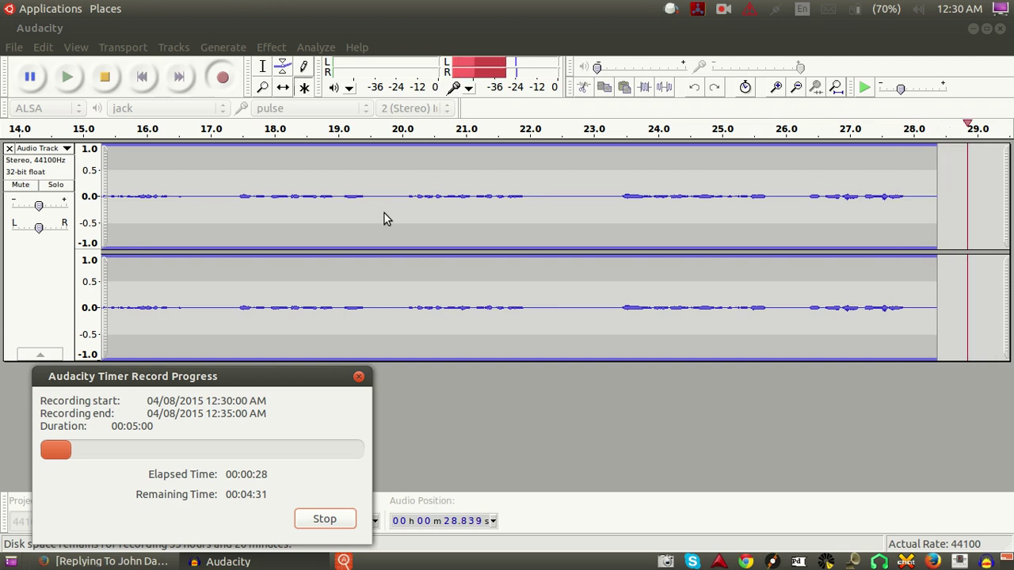
scroll(385, 214, "right", 3)
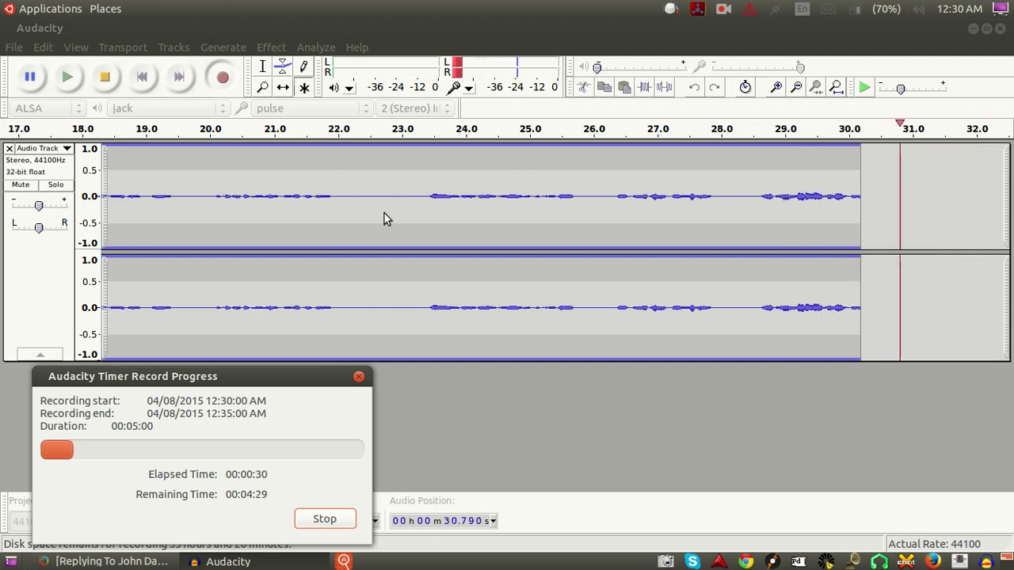
scroll(384, 219, "right", 3)
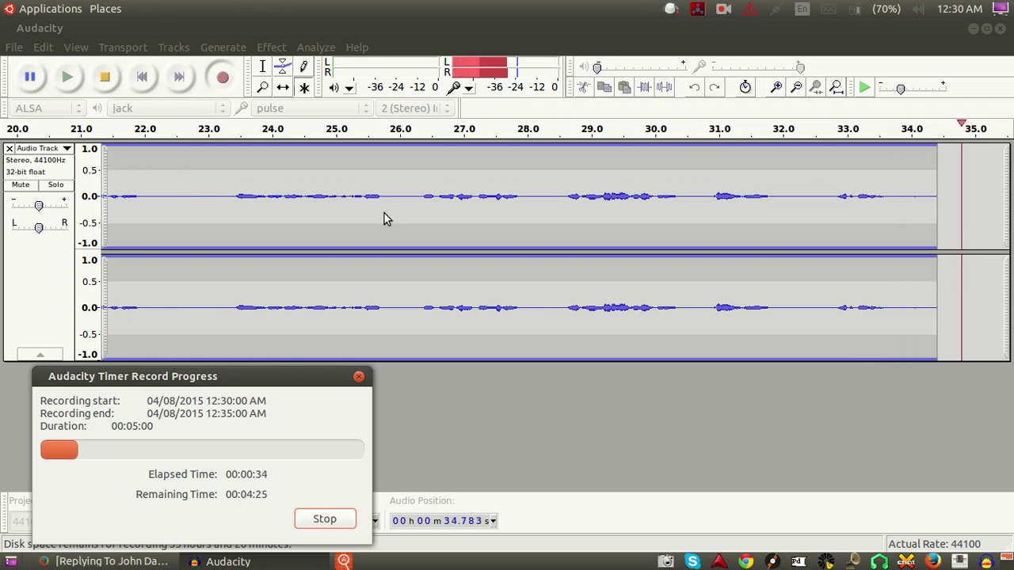
scroll(384, 219, "right", 3)
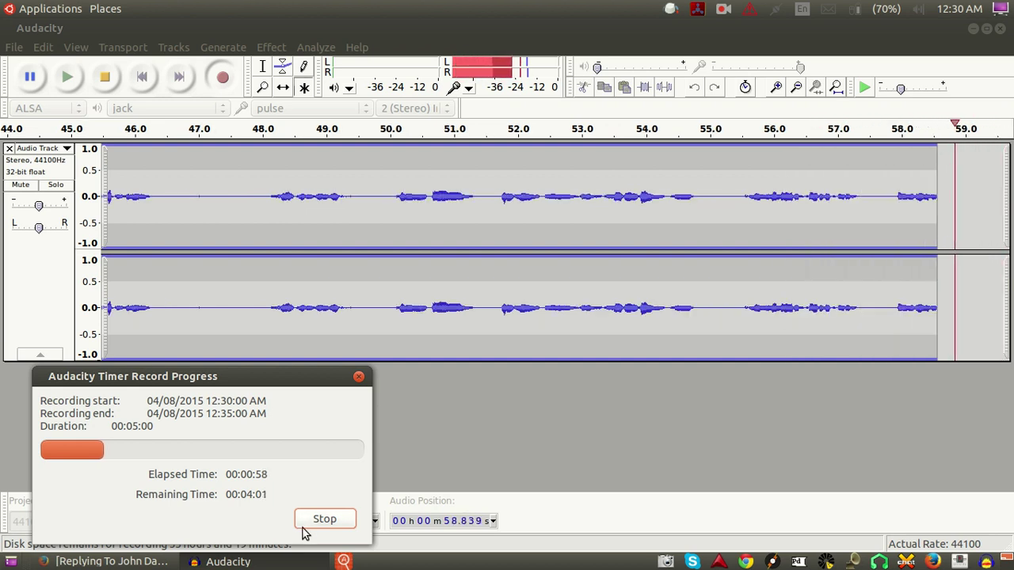
left_click(341, 520)
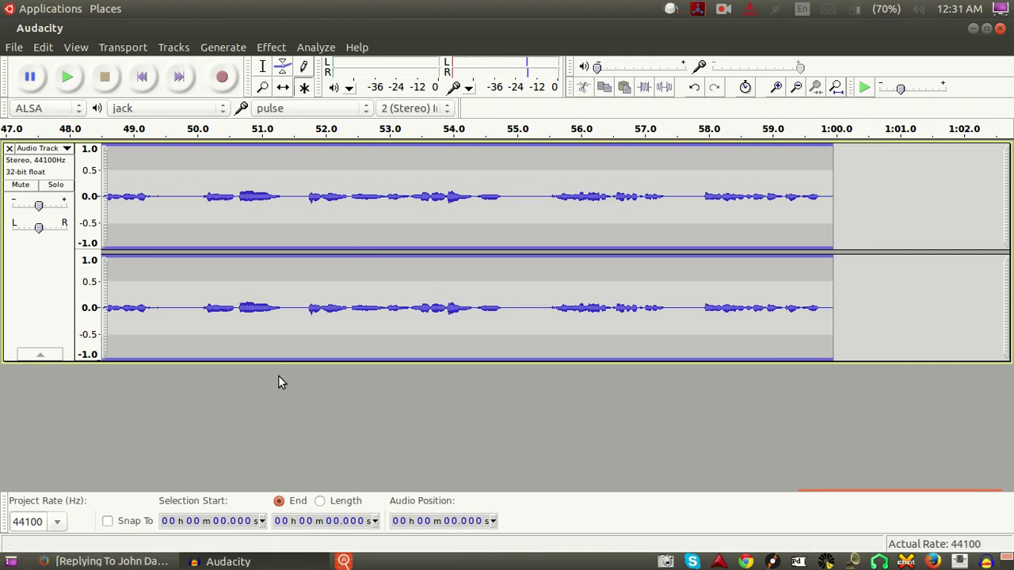
left_click(12, 49)
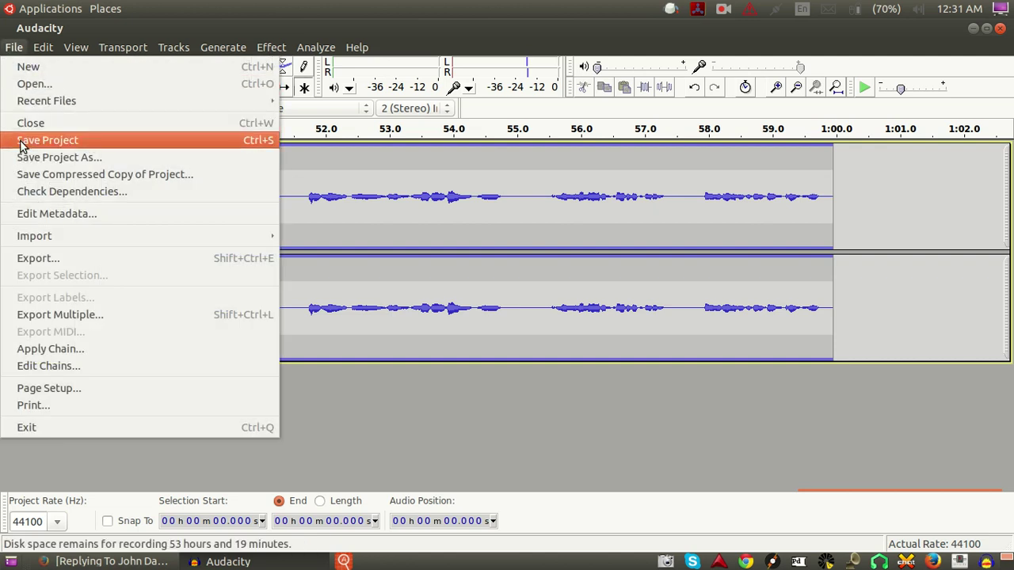
Step: Export the recording with MP3 Files chosen as the file type
left_click(50, 257)
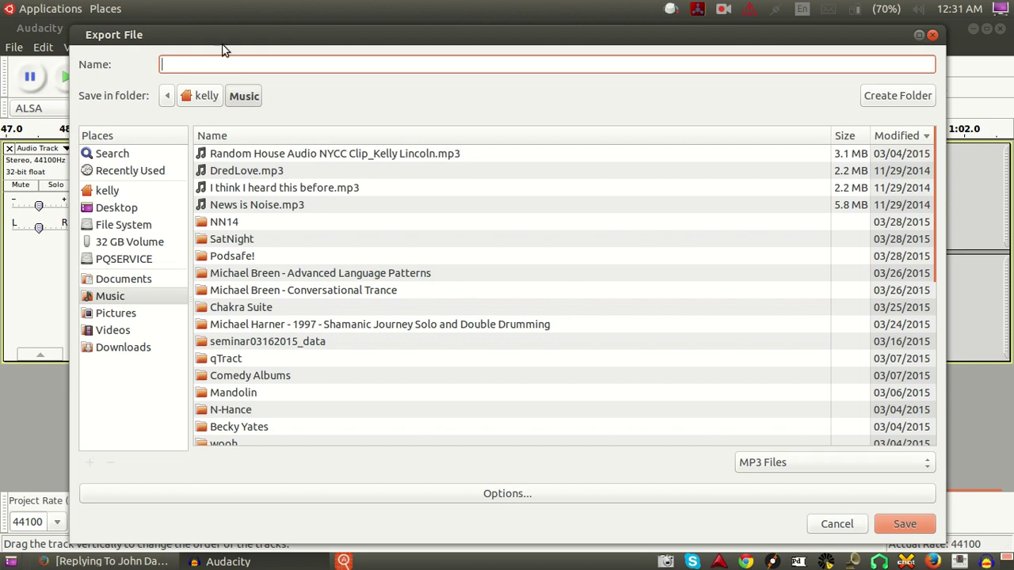
left_click(745, 464)
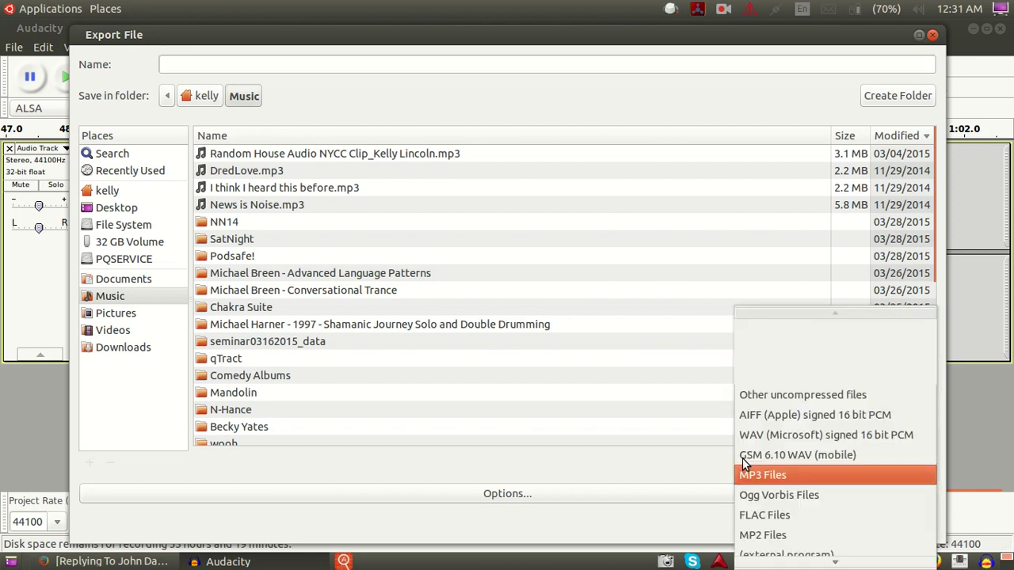
scroll(744, 464, "down", 4)
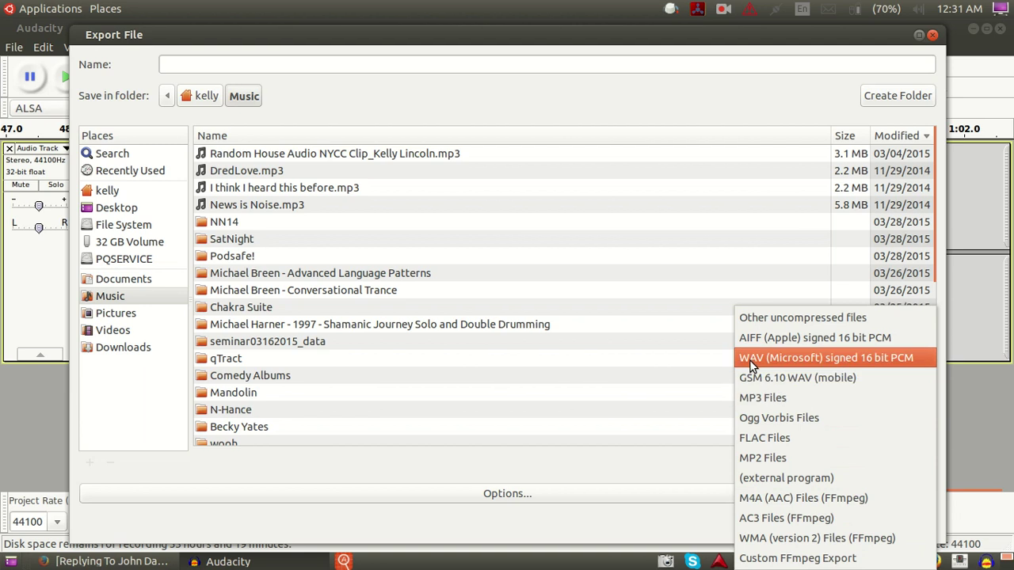
left_click(752, 399)
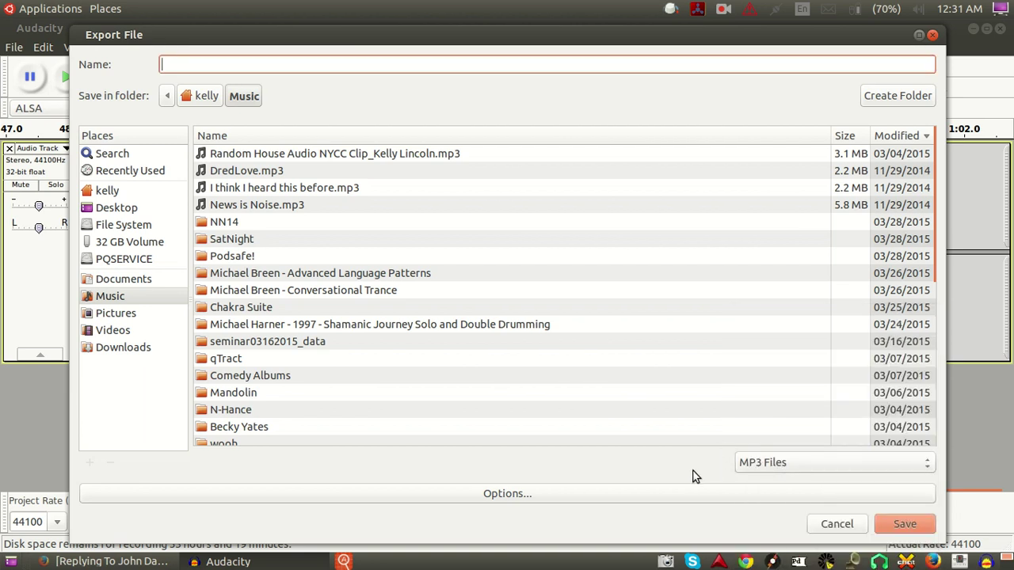
left_click(510, 495)
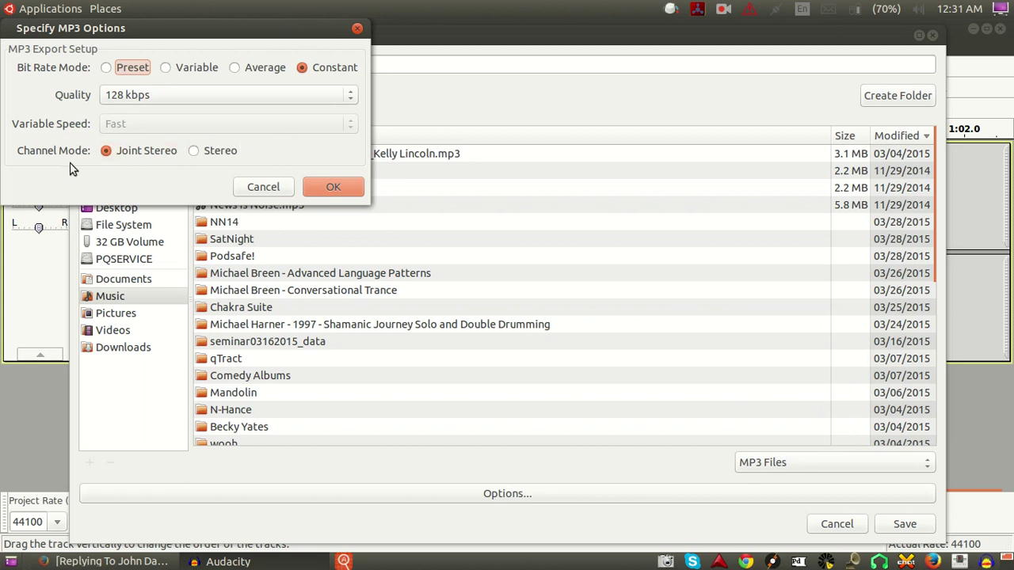
Step: Set the MP3 options to a constant 64 kbps bitrate and confirm
left_click(168, 93)
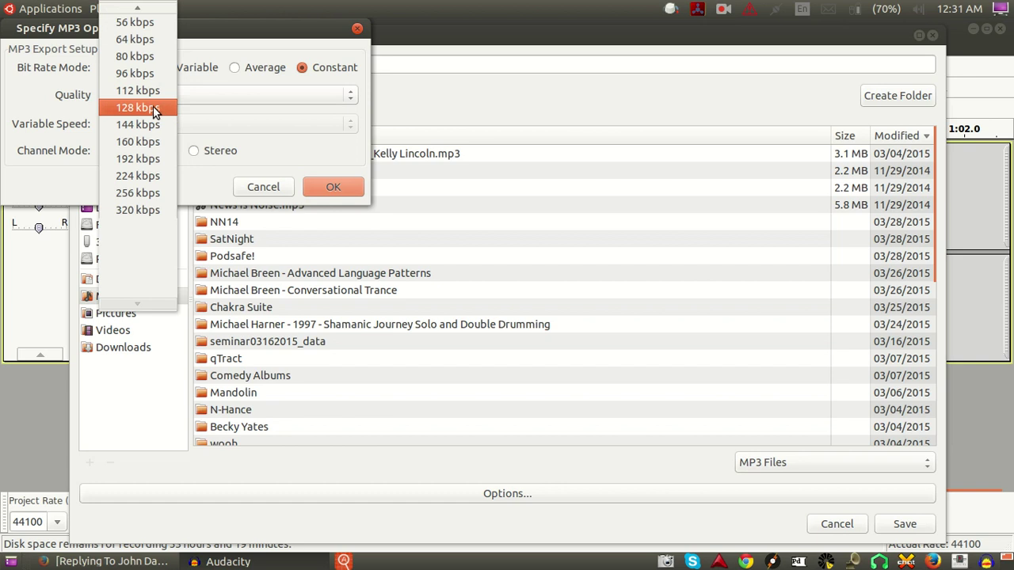
left_click(153, 108)
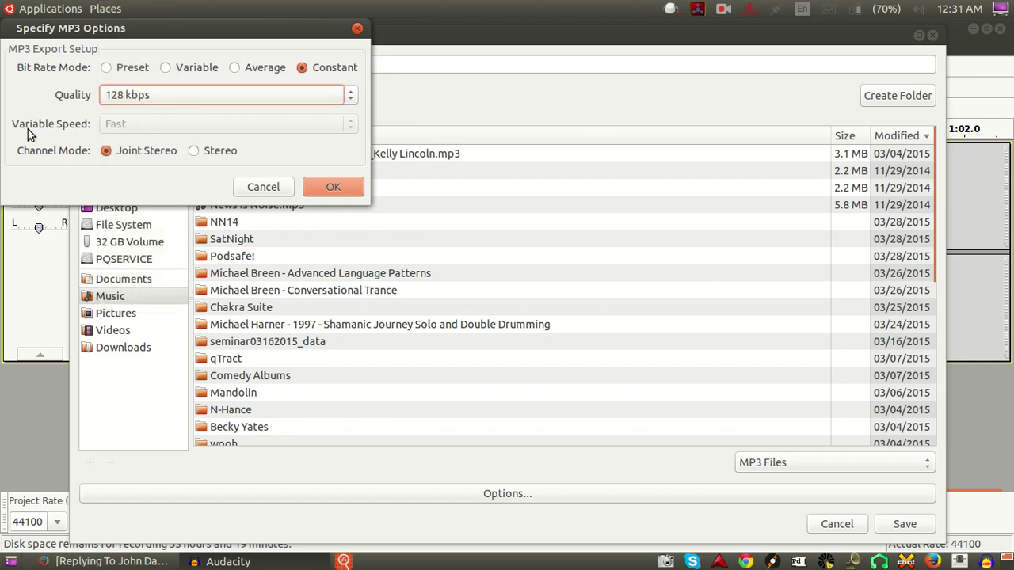
left_click(217, 102)
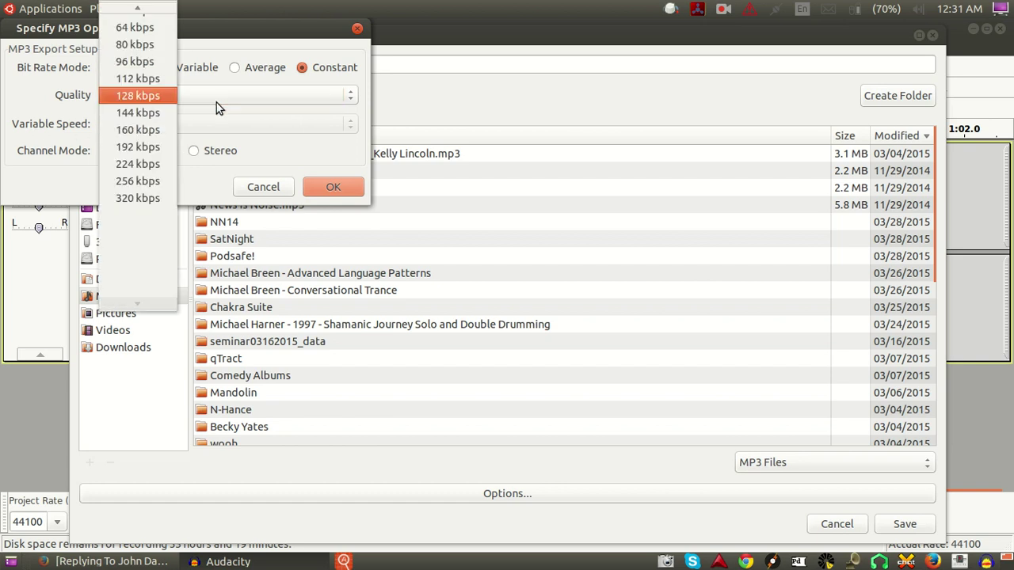
left_click(121, 29)
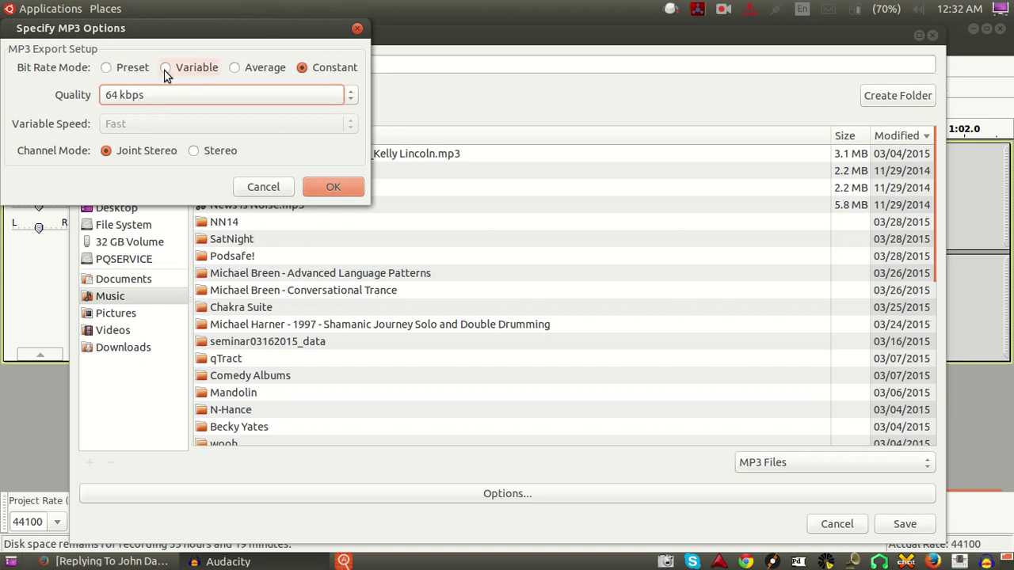
left_click(338, 188)
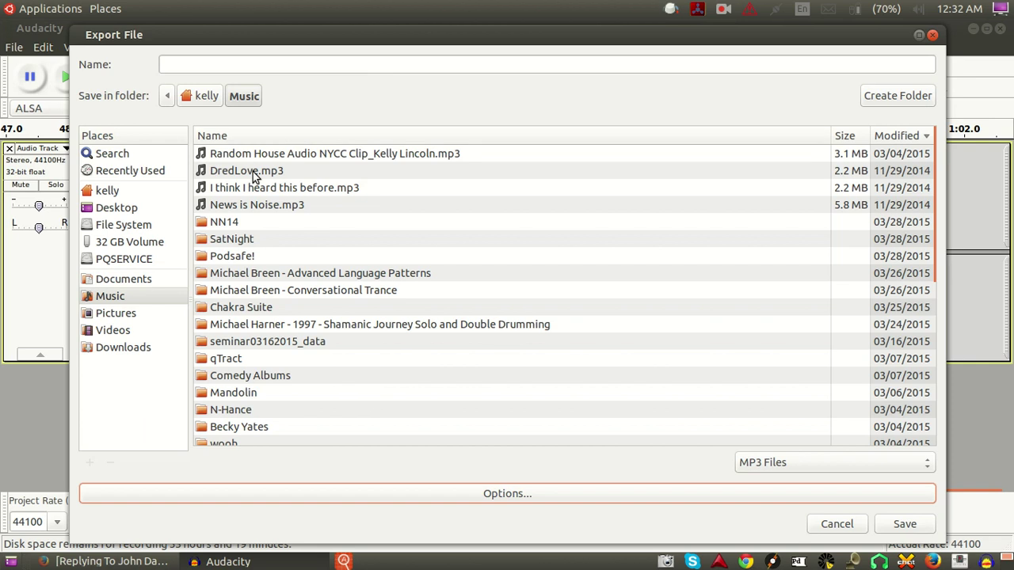
Step: Save the export as 'testme' in the home folder instead of Music
key("alt+Up")
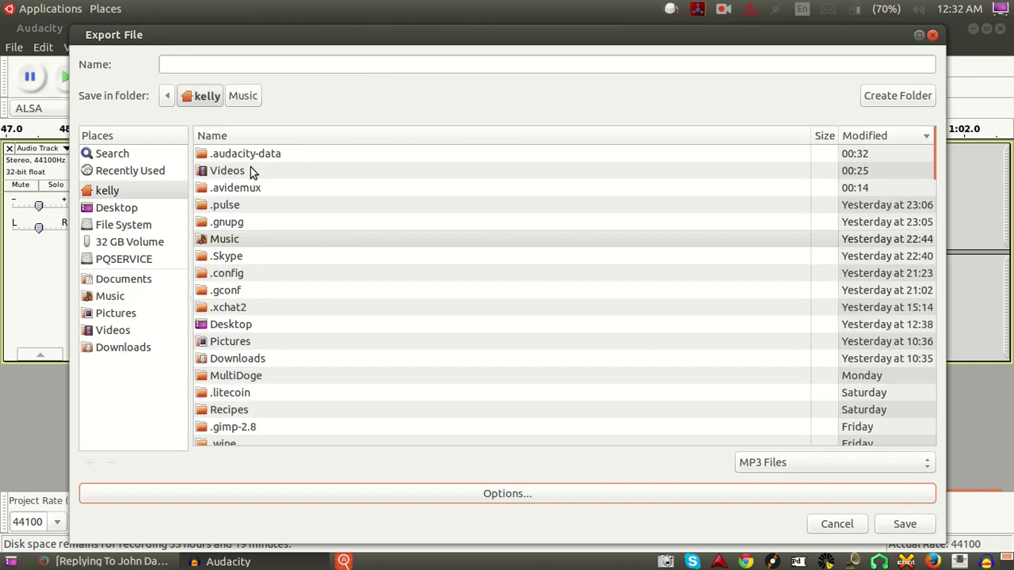
left_click(192, 68)
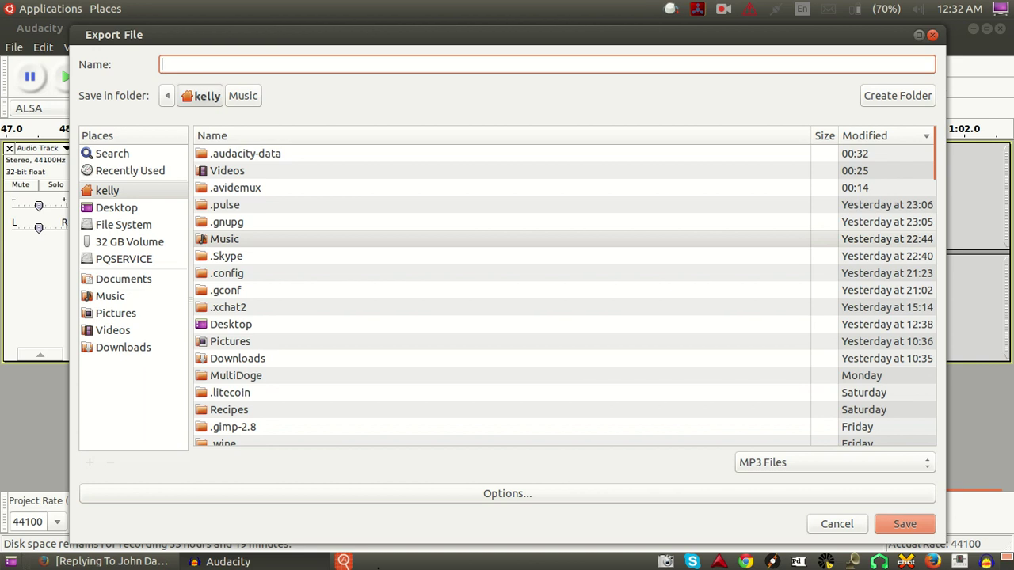
type("testme")
left_click(911, 524)
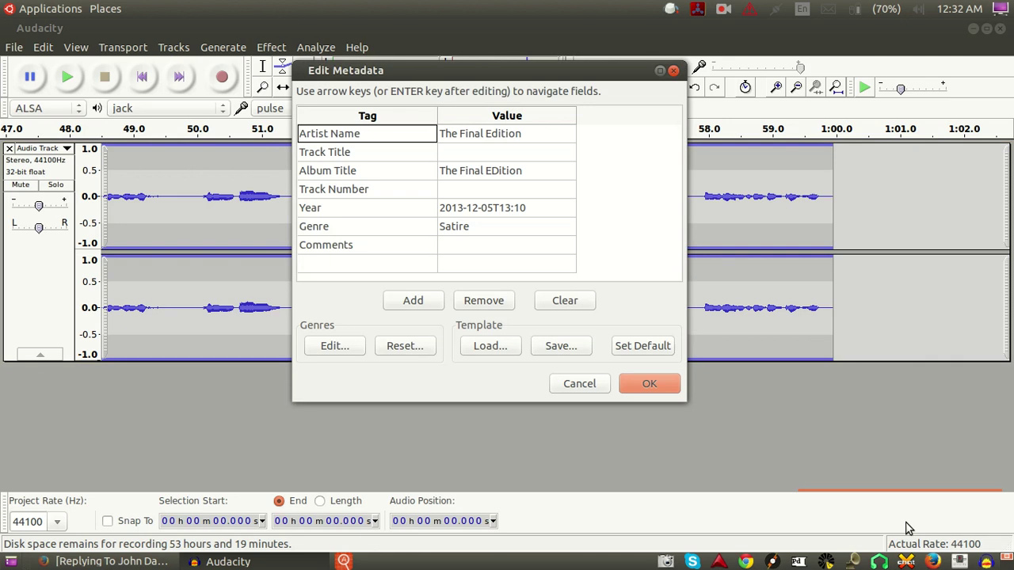
Step: Set the Artist Name tag to 'me'
left_click(500, 141)
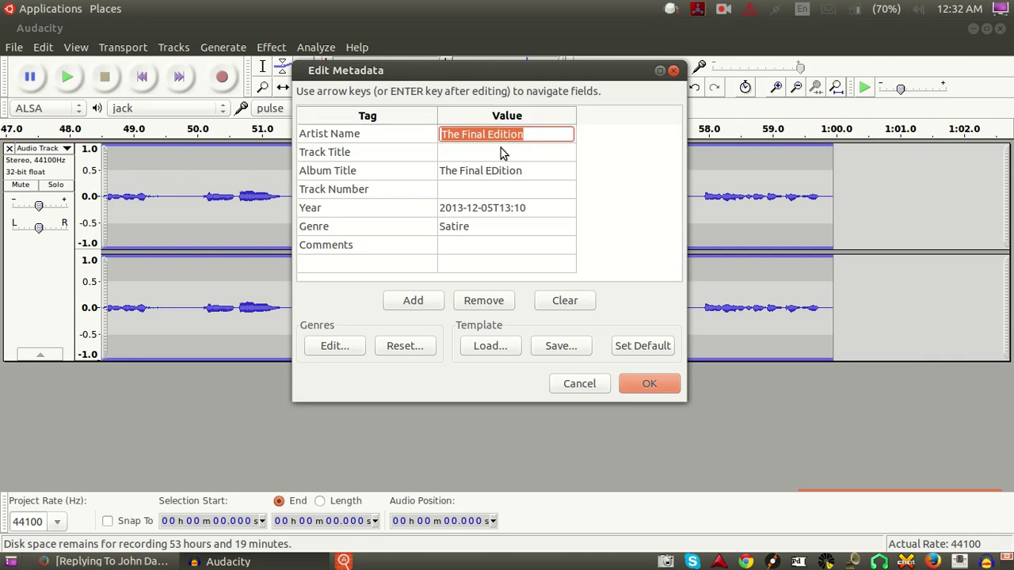
type("me")
key("Return")
key("Down")
key("Right")
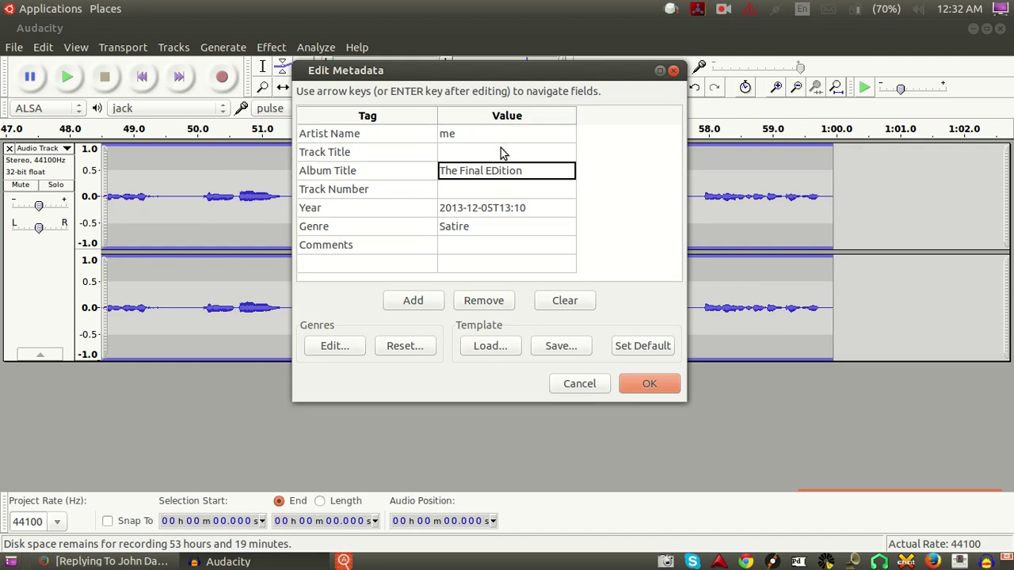
Step: Enter 'test' as the Track Title and 'me' as the Album Title
key("Up")
type("test")
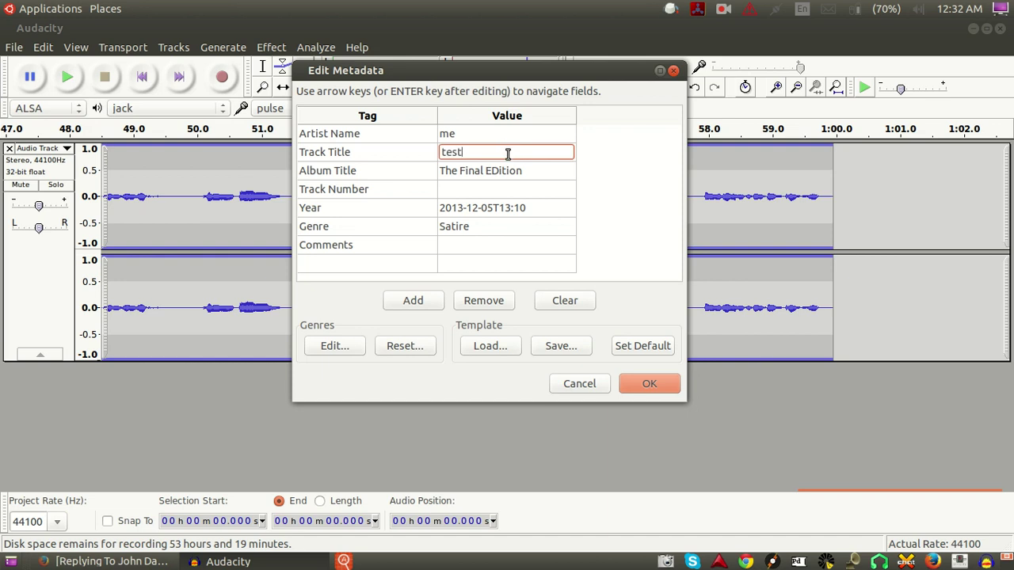
key("Return")
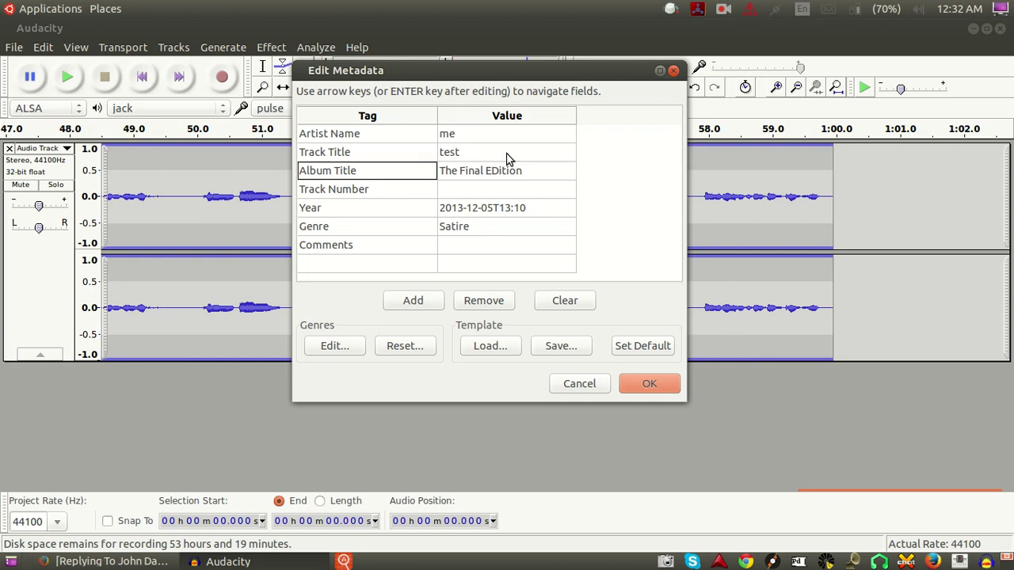
type("me")
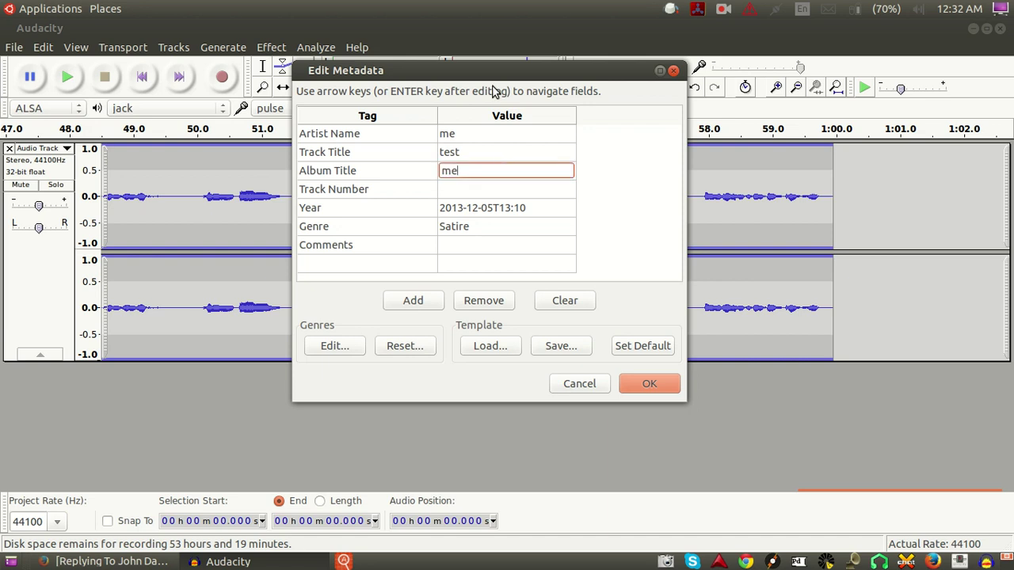
Step: Accept the metadata tags and start exporting testme at 64 kbps
left_click(652, 384)
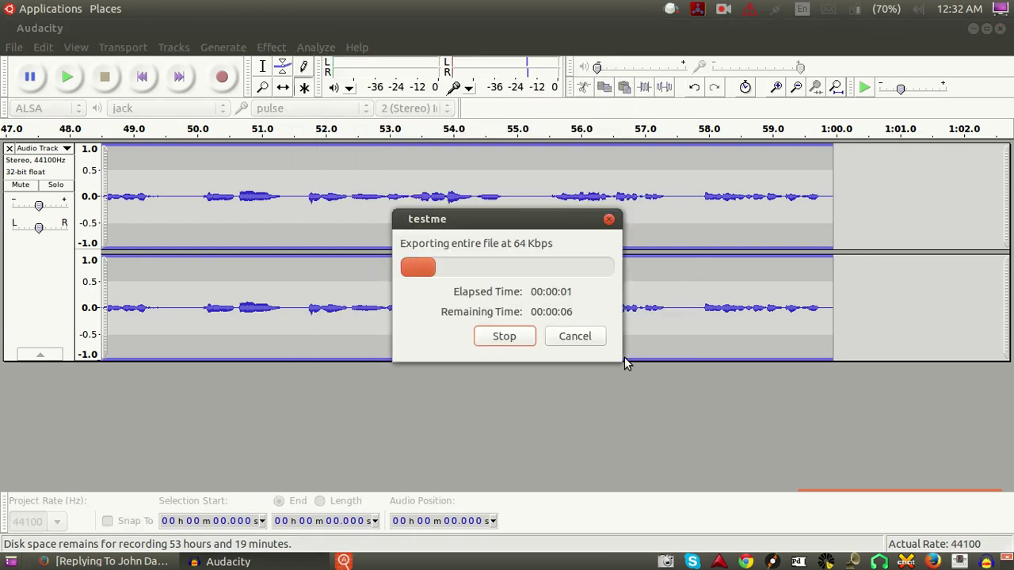